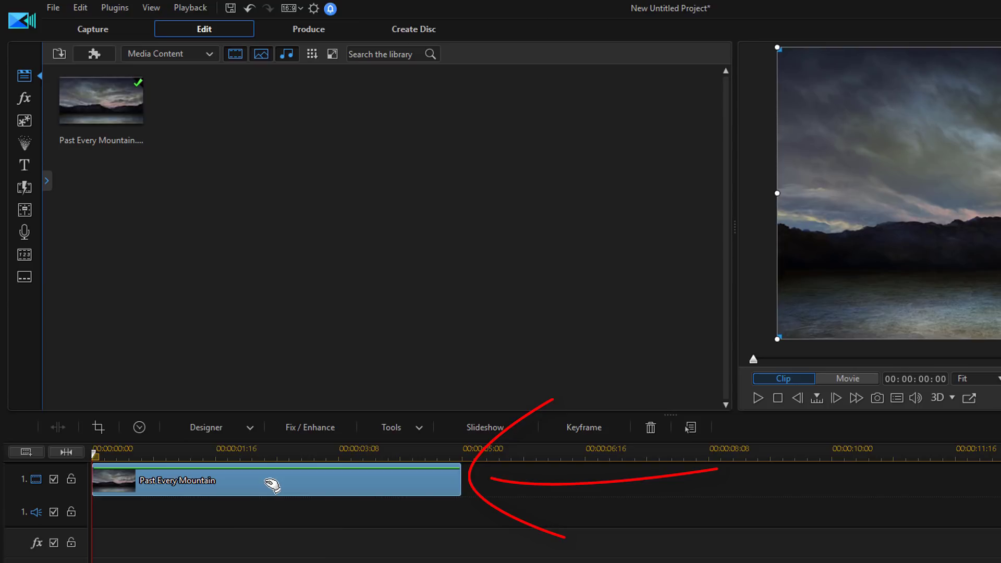
Send the 'Past Every Mountain' clip's image to PhotoDirector through Fix / Enhance
{"action": "left_click", "coordinate": [314, 432]}
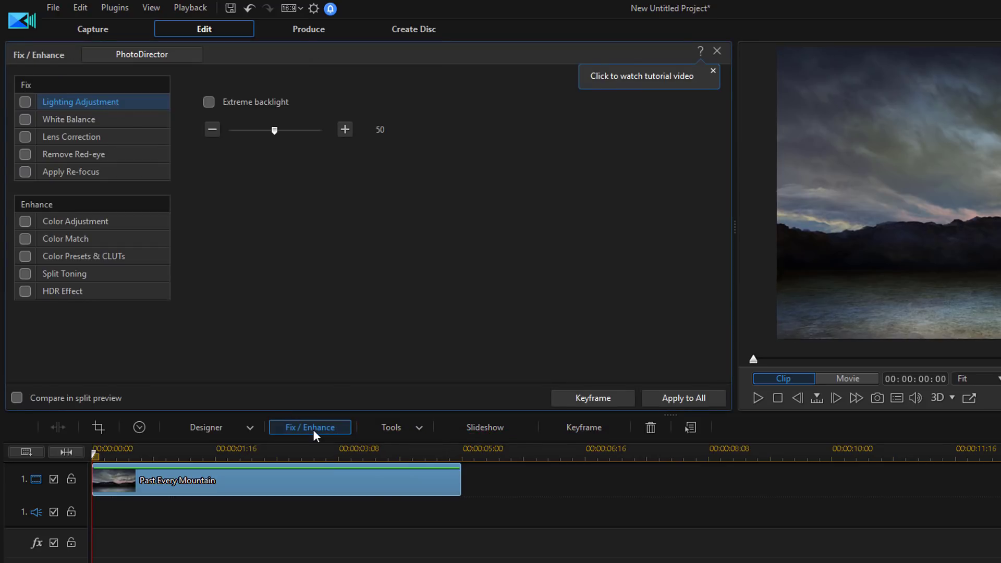
{"action": "left_click", "coordinate": [162, 54]}
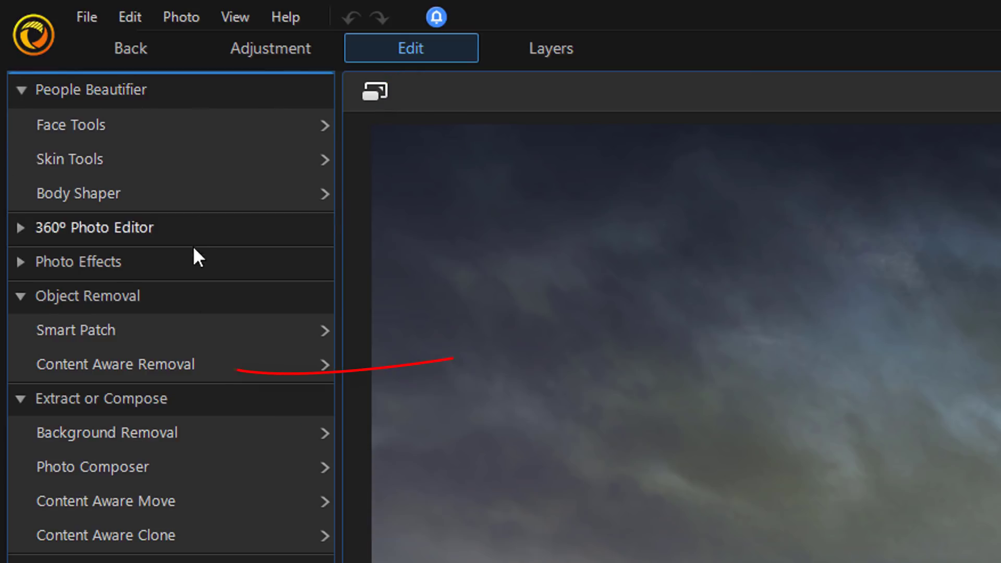
With Content Aware Removal at brush size 77.2, paint over the mountains and foreground ground
{"action": "left_click", "coordinate": [184, 363]}
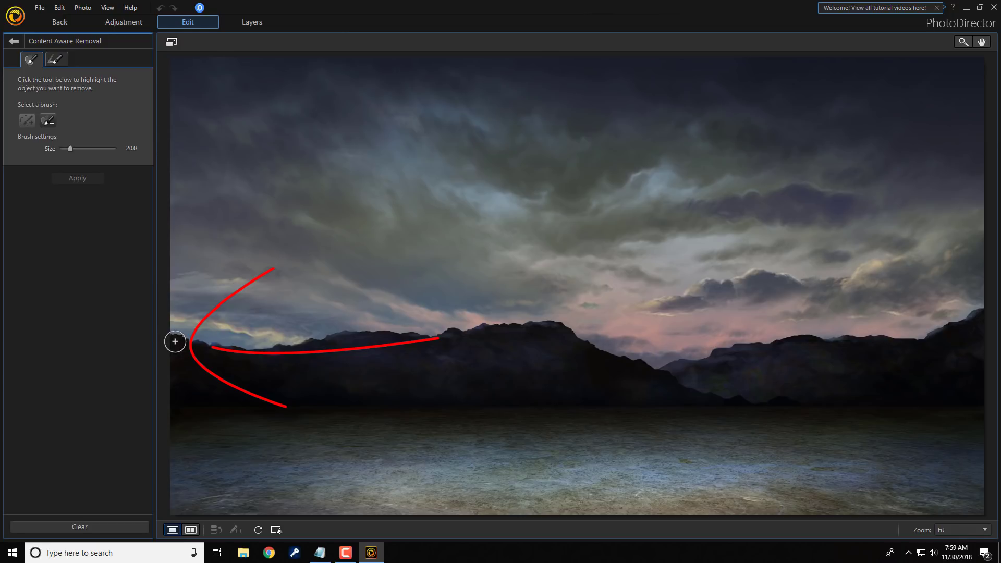
{"action": "left_click_drag", "start_coordinate": [175, 342], "coordinate": [194, 351]}
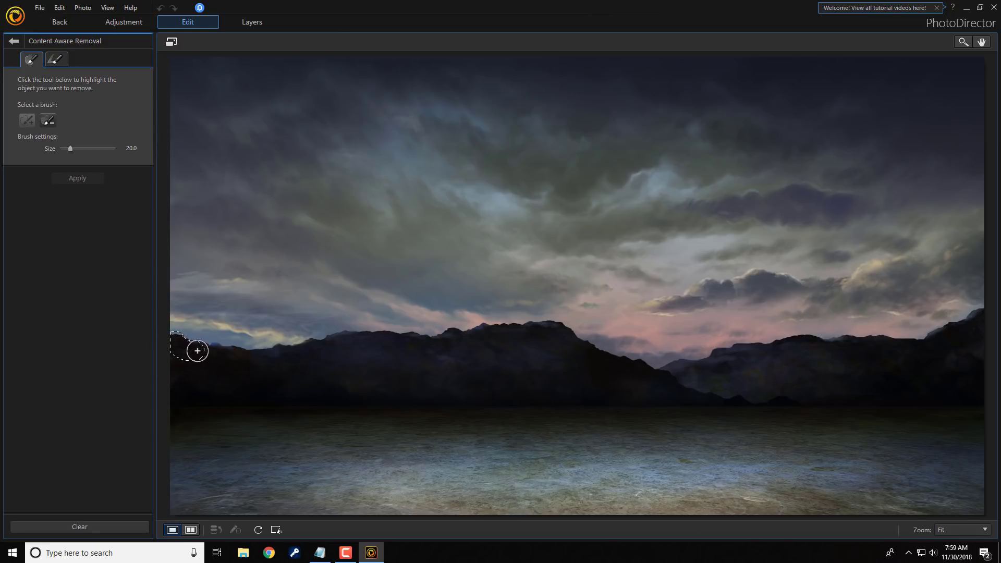
{"action": "mouse_move", "coordinate": [197, 351]}
{"action": "left_mouse_down"}
{"action": "mouse_move", "coordinate": [296, 356]}
{"action": "mouse_move", "coordinate": [329, 342]}
{"action": "mouse_move", "coordinate": [502, 331]}
{"action": "mouse_move", "coordinate": [699, 364]}
{"action": "mouse_move", "coordinate": [952, 328]}
{"action": "mouse_move", "coordinate": [981, 313]}
{"action": "left_mouse_up"}
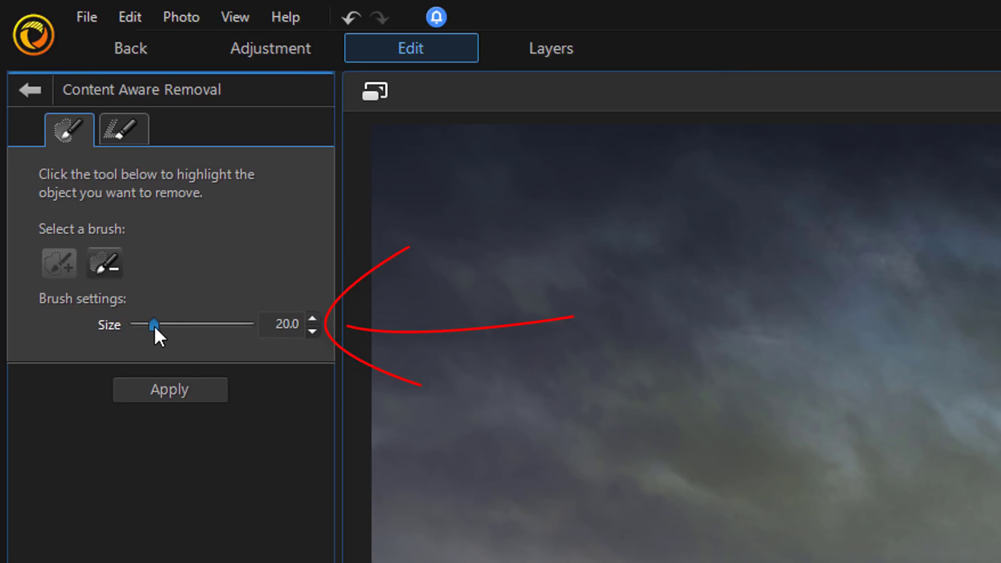
{"action": "left_click_drag", "start_coordinate": [154, 326], "coordinate": [218, 336]}
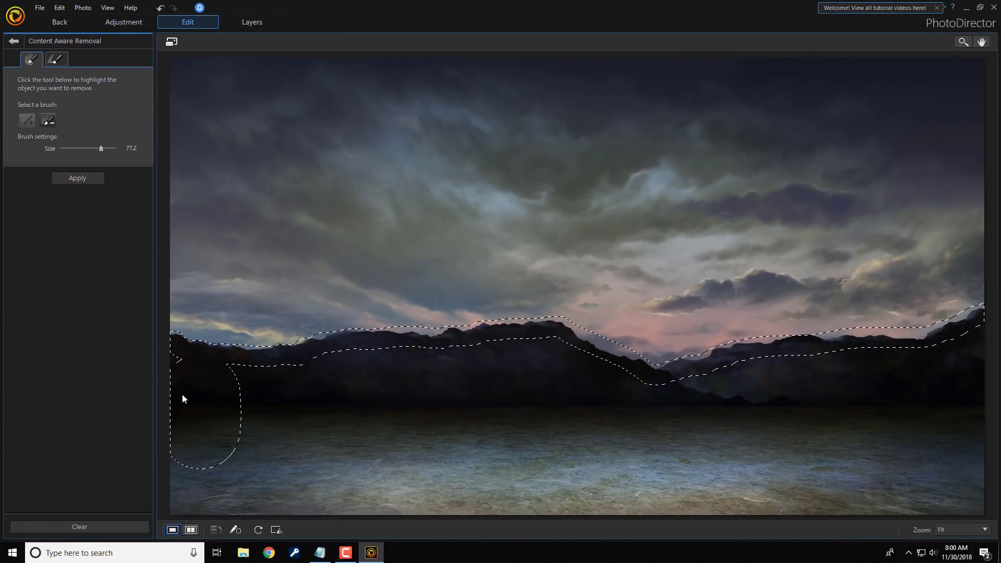
{"action": "mouse_move", "coordinate": [165, 392]}
{"action": "left_mouse_down"}
{"action": "mouse_move", "coordinate": [184, 488]}
{"action": "mouse_move", "coordinate": [201, 500]}
{"action": "mouse_move", "coordinate": [225, 449]}
{"action": "mouse_move", "coordinate": [228, 405]}
{"action": "mouse_move", "coordinate": [434, 382]}
{"action": "left_mouse_up"}
{"action": "mouse_move", "coordinate": [562, 383]}
{"action": "left_mouse_down"}
{"action": "mouse_move", "coordinate": [628, 404]}
{"action": "mouse_move", "coordinate": [716, 414]}
{"action": "mouse_move", "coordinate": [700, 414]}
{"action": "mouse_move", "coordinate": [761, 395]}
{"action": "mouse_move", "coordinate": [838, 397]}
{"action": "mouse_move", "coordinate": [903, 382]}
{"action": "mouse_move", "coordinate": [761, 475]}
{"action": "mouse_move", "coordinate": [935, 408]}
{"action": "mouse_move", "coordinate": [937, 383]}
{"action": "mouse_move", "coordinate": [986, 365]}
{"action": "mouse_move", "coordinate": [998, 491]}
{"action": "mouse_move", "coordinate": [687, 490]}
{"action": "mouse_move", "coordinate": [470, 426]}
{"action": "mouse_move", "coordinate": [260, 470]}
{"action": "mouse_move", "coordinate": [237, 497]}
{"action": "mouse_move", "coordinate": [437, 497]}
{"action": "mouse_move", "coordinate": [756, 521]}
{"action": "left_mouse_up"}
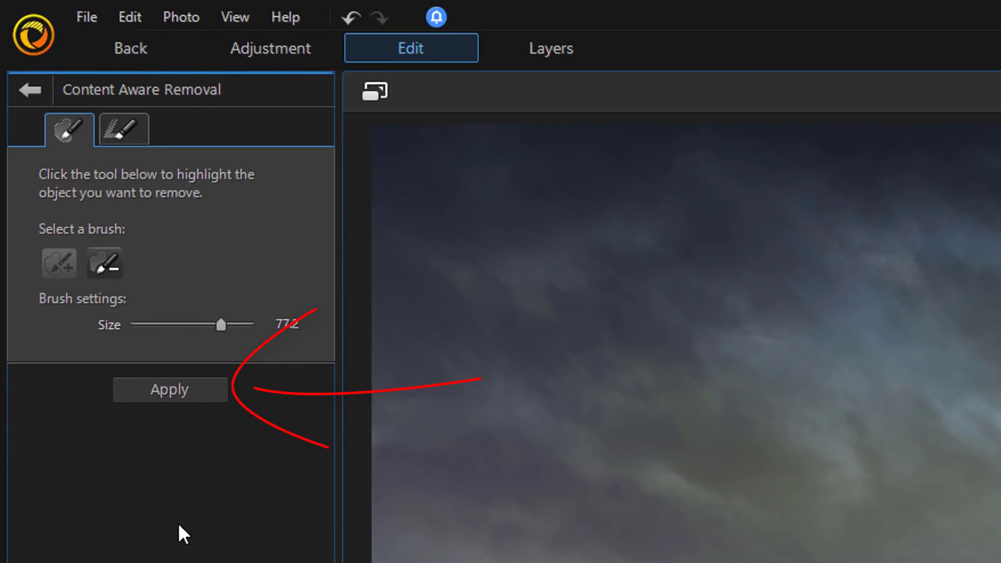
Apply the removal so the mountains are replaced with sky, then head back to PowerDirector
{"action": "left_click", "coordinate": [171, 399]}
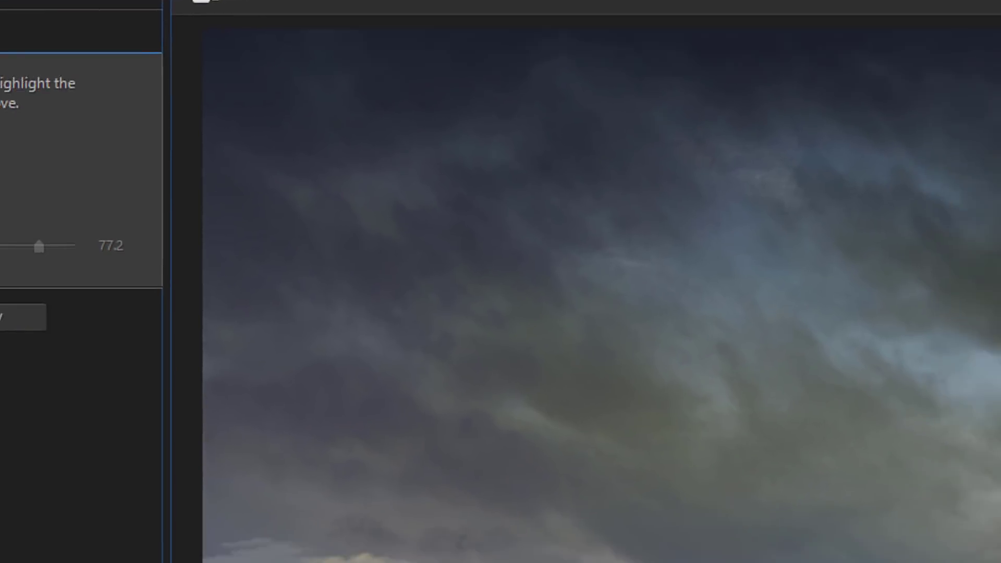
{"action": "left_click", "coordinate": [129, 50]}
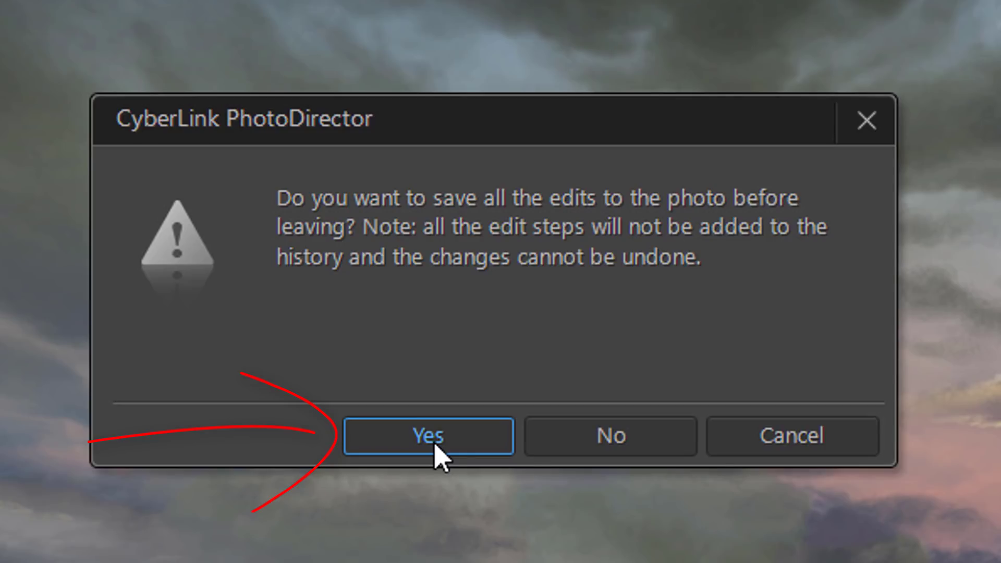
Save the sky-only edit and place the original mountain photo on video track 2
{"action": "left_click", "coordinate": [435, 448]}
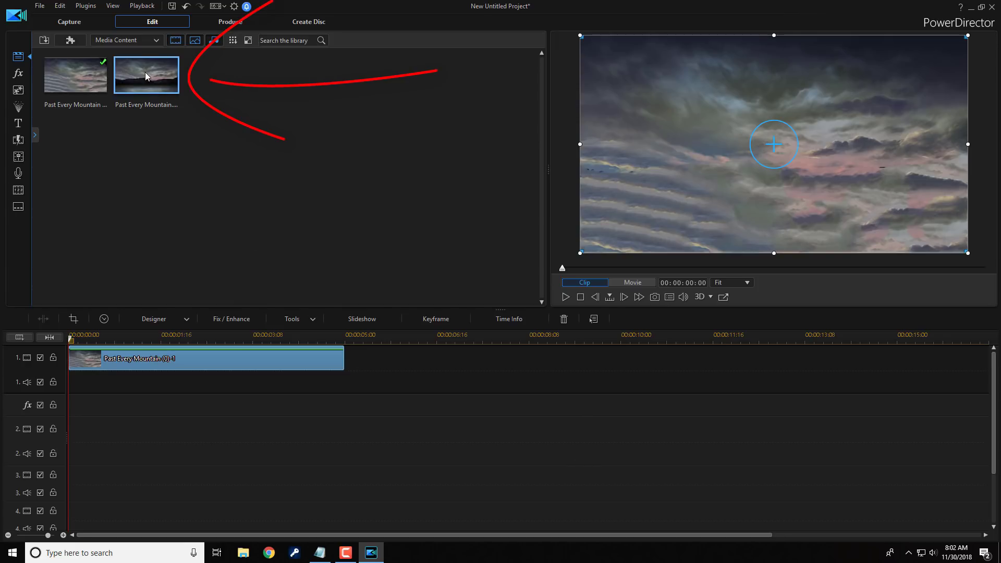
{"action": "mouse_move", "coordinate": [145, 73]}
{"action": "left_mouse_down"}
{"action": "mouse_move", "coordinate": [145, 150]}
{"action": "mouse_move", "coordinate": [102, 418]}
{"action": "mouse_move", "coordinate": [64, 440]}
{"action": "left_mouse_up"}
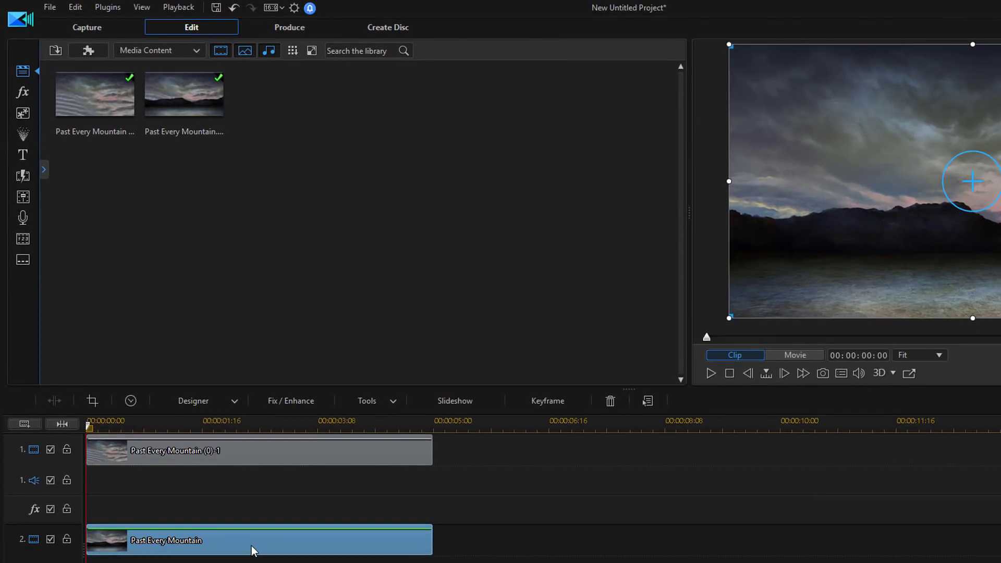
{"action": "left_click", "coordinate": [292, 402]}
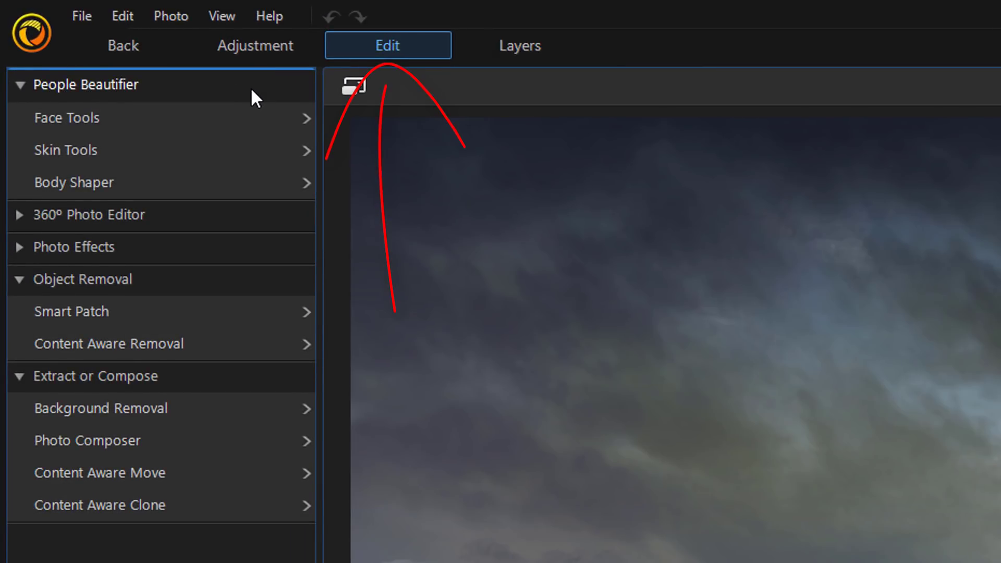
Open Background Removal on the mountain photo and mark a first patch of the left mountains
{"action": "left_click", "coordinate": [191, 417]}
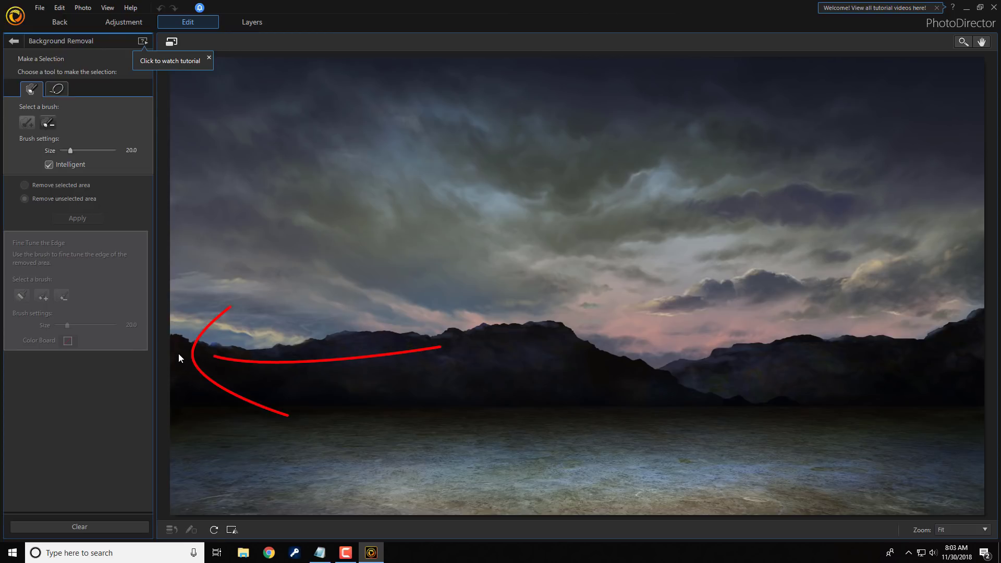
{"action": "left_click_drag", "start_coordinate": [178, 352], "coordinate": [181, 356]}
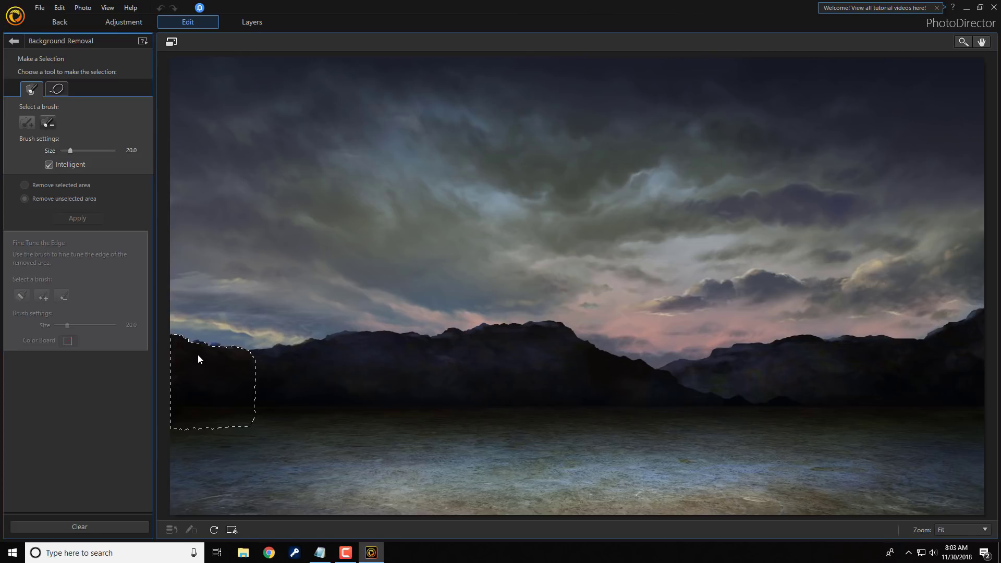
Brush along the mountain range to keep it and remove the sky around it
{"action": "mouse_move", "coordinate": [217, 356]}
{"action": "left_mouse_down"}
{"action": "mouse_move", "coordinate": [568, 347]}
{"action": "mouse_move", "coordinate": [690, 395]}
{"action": "mouse_move", "coordinate": [978, 335]}
{"action": "mouse_move", "coordinate": [836, 353]}
{"action": "mouse_move", "coordinate": [829, 476]}
{"action": "mouse_move", "coordinate": [605, 457]}
{"action": "mouse_move", "coordinate": [237, 481]}
{"action": "mouse_move", "coordinate": [327, 461]}
{"action": "left_mouse_up"}
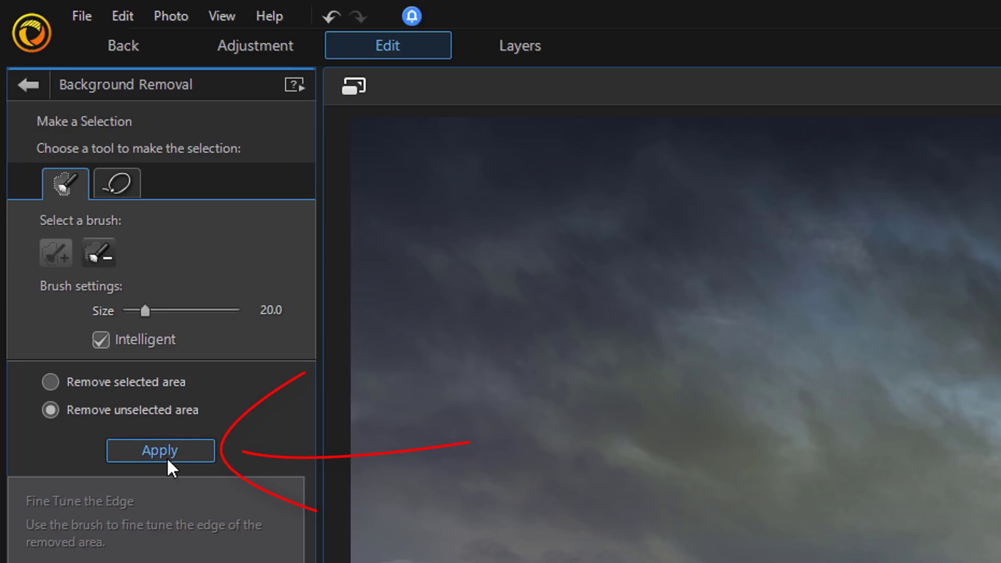
{"action": "left_click", "coordinate": [167, 459]}
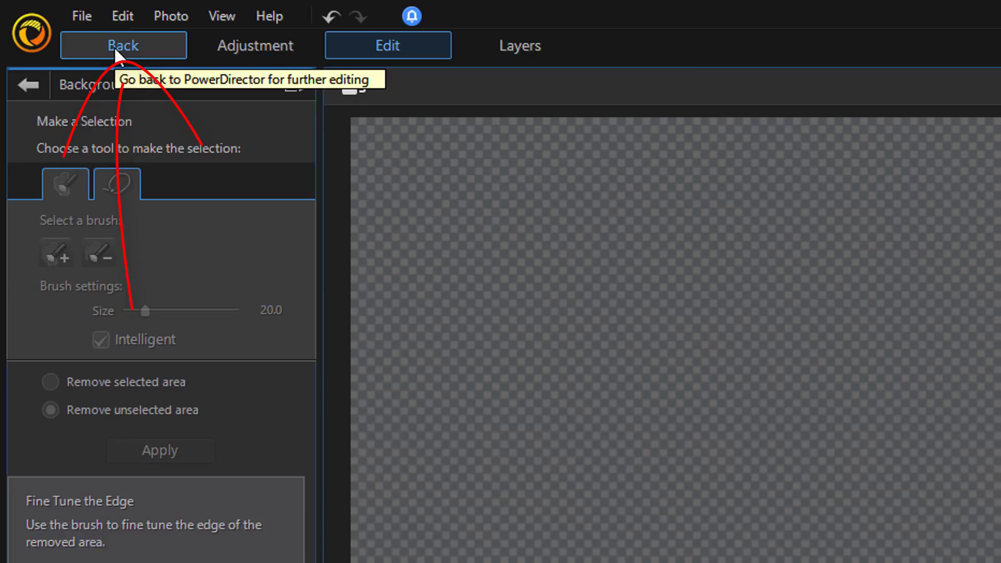
Save the cutout back to PowerDirector and move the mountain clip lower in the preview frame
{"action": "left_click", "coordinate": [117, 50]}
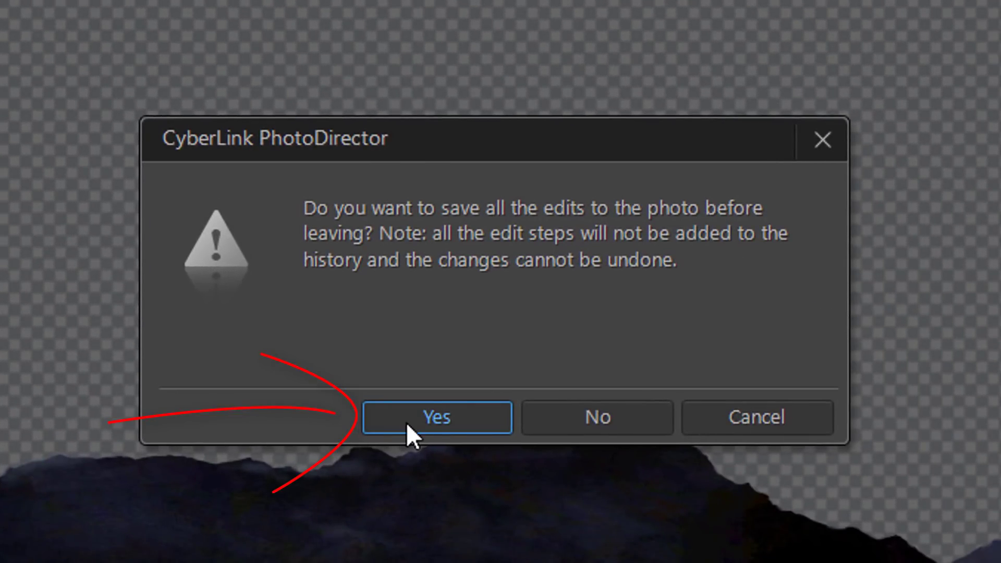
{"action": "left_click", "coordinate": [406, 422]}
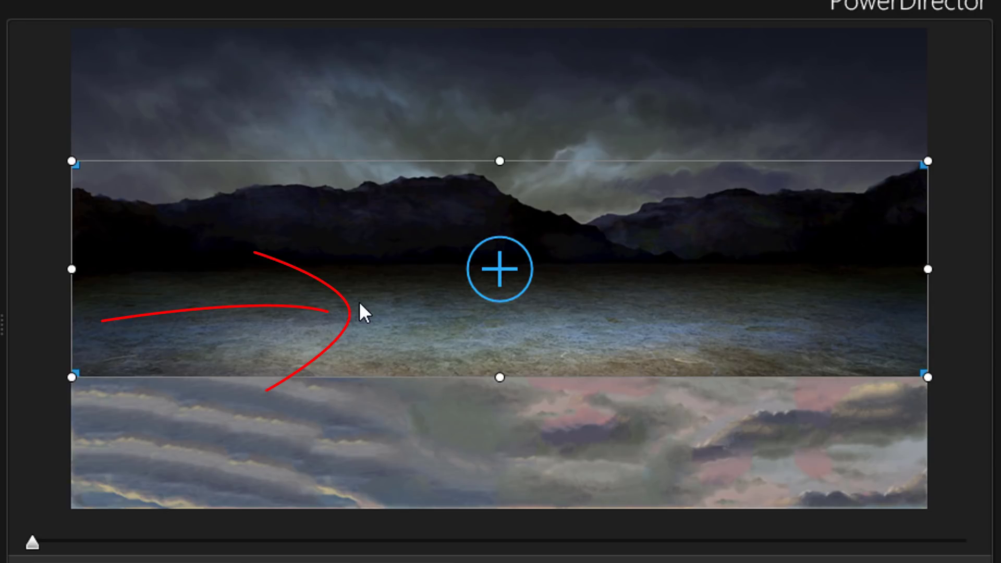
{"action": "mouse_move", "coordinate": [358, 301]}
{"action": "left_mouse_down"}
{"action": "mouse_move", "coordinate": [348, 424]}
{"action": "mouse_move", "coordinate": [356, 432]}
{"action": "left_mouse_up"}
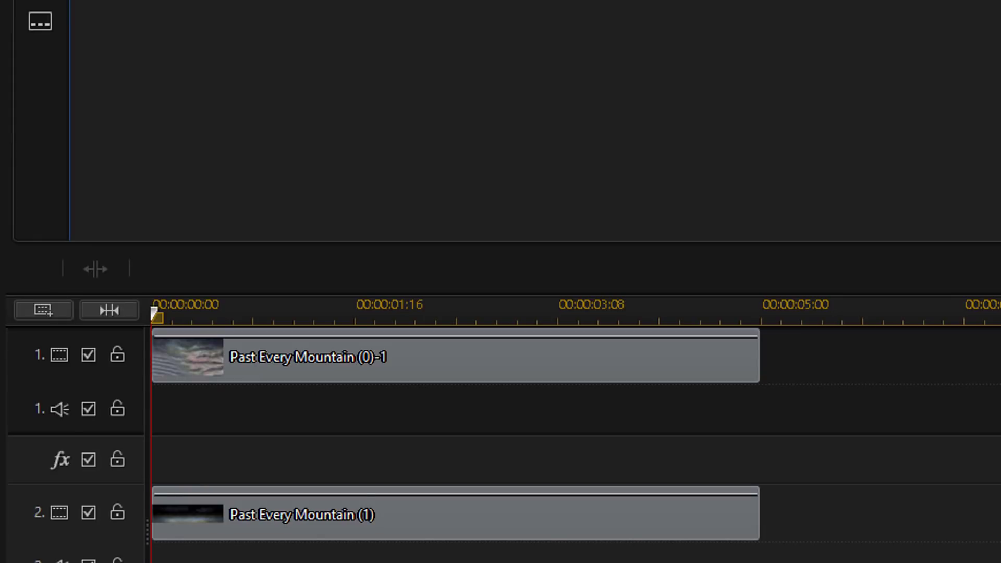
{"action": "left_click", "coordinate": [570, 369]}
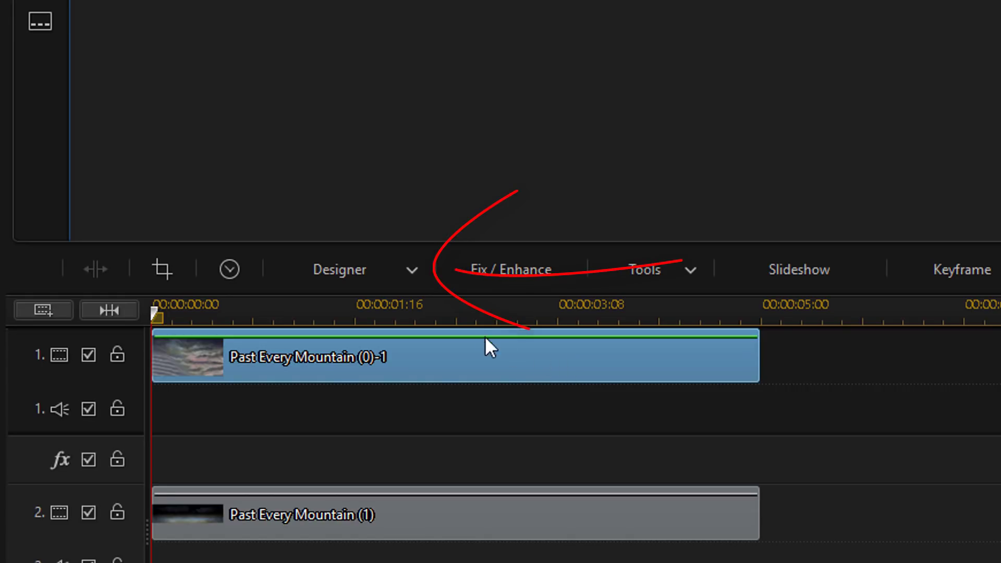
Open the track 1 sky clip in PiP Designer from the Designer list
{"action": "left_click", "coordinate": [411, 269]}
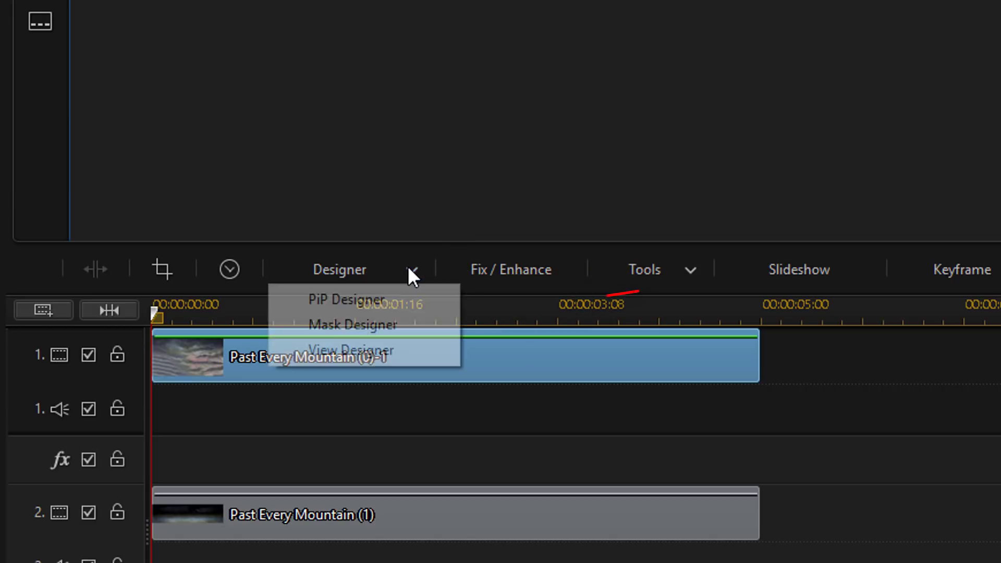
{"action": "left_click", "coordinate": [403, 298]}
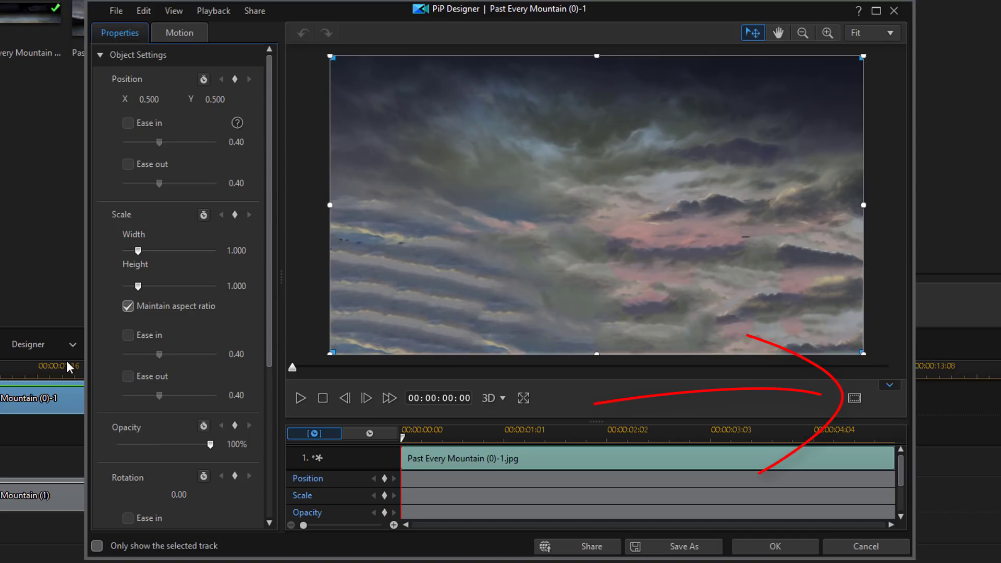
Overlay a 10 x 10 grid on the sky clip's PiP Designer preview
{"action": "left_click", "coordinate": [855, 399]}
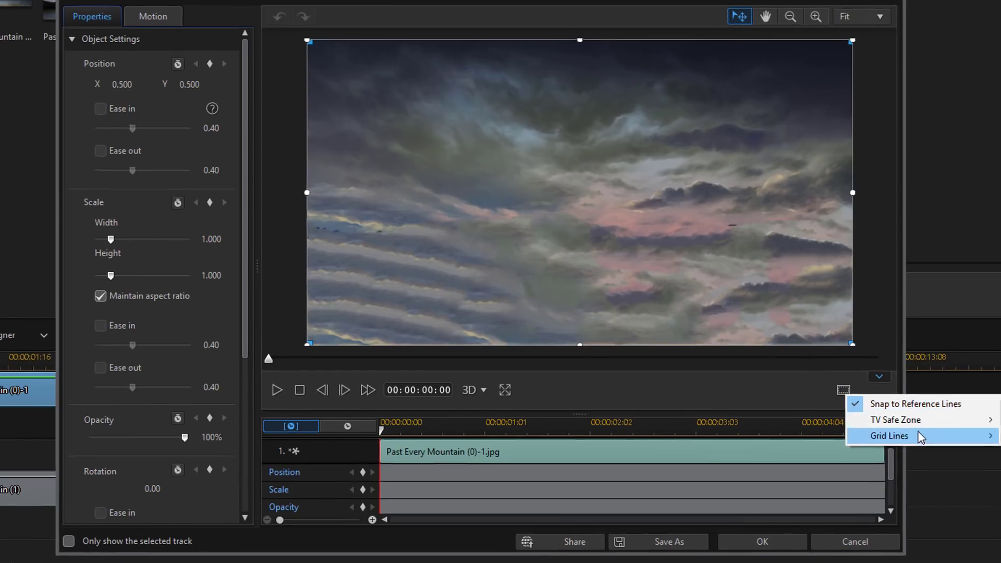
{"action": "mouse_move", "coordinate": [928, 443]}
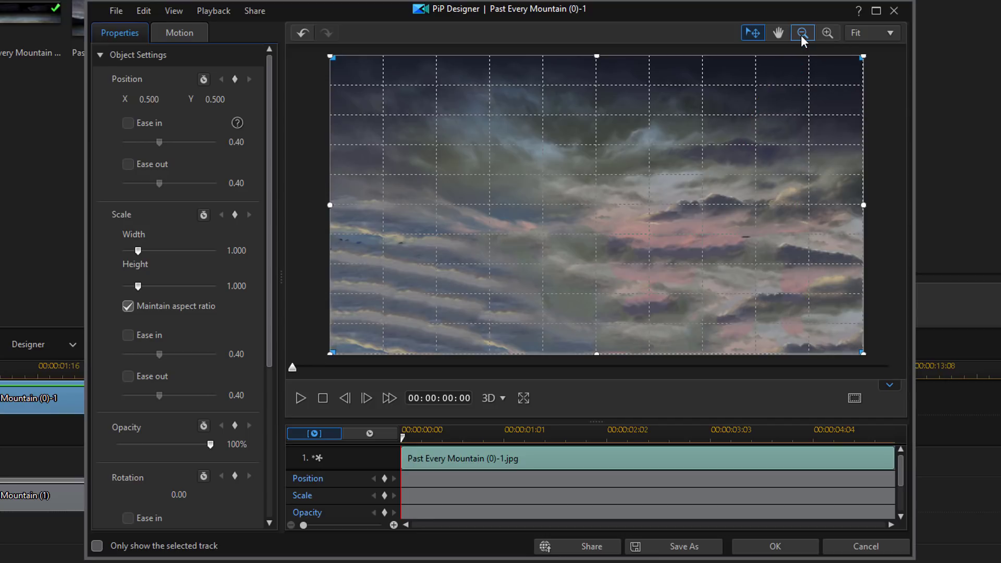
Zoom the PiP Designer preview out to 101% to reveal the sky image's edges
{"action": "left_click", "coordinate": [802, 37]}
{"action": "left_click", "coordinate": [801, 36]}
{"action": "left_click", "coordinate": [802, 36]}
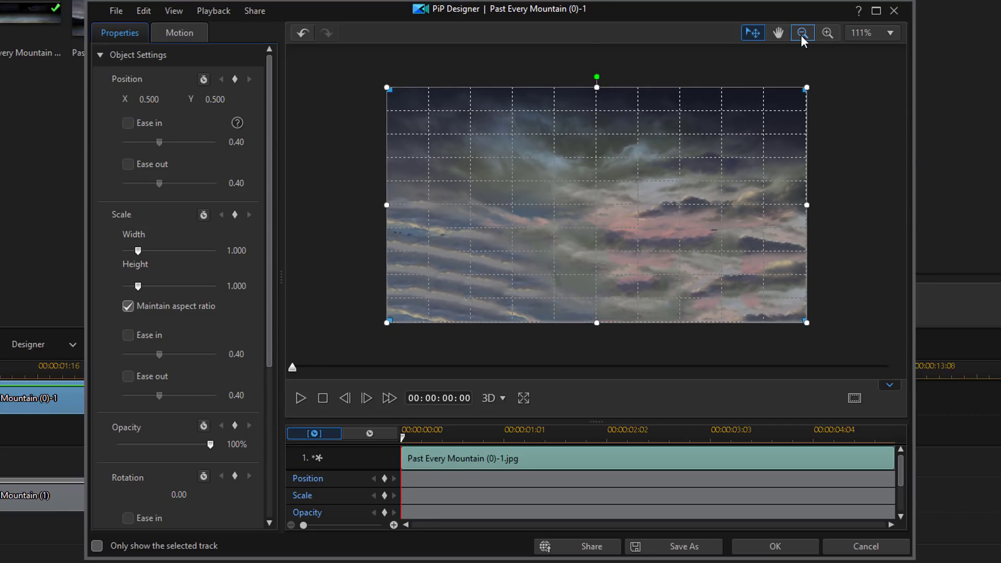
{"action": "left_click", "coordinate": [802, 36]}
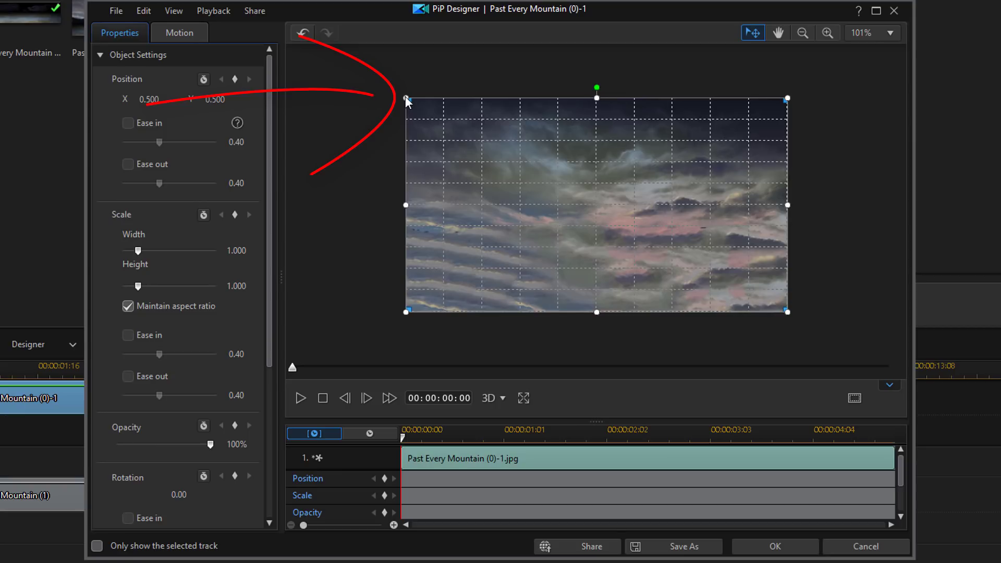
Enlarge the sky image to scale 1.104 so it extends past the frame's top-left edge
{"action": "left_click_drag", "start_coordinate": [406, 98], "coordinate": [366, 81]}
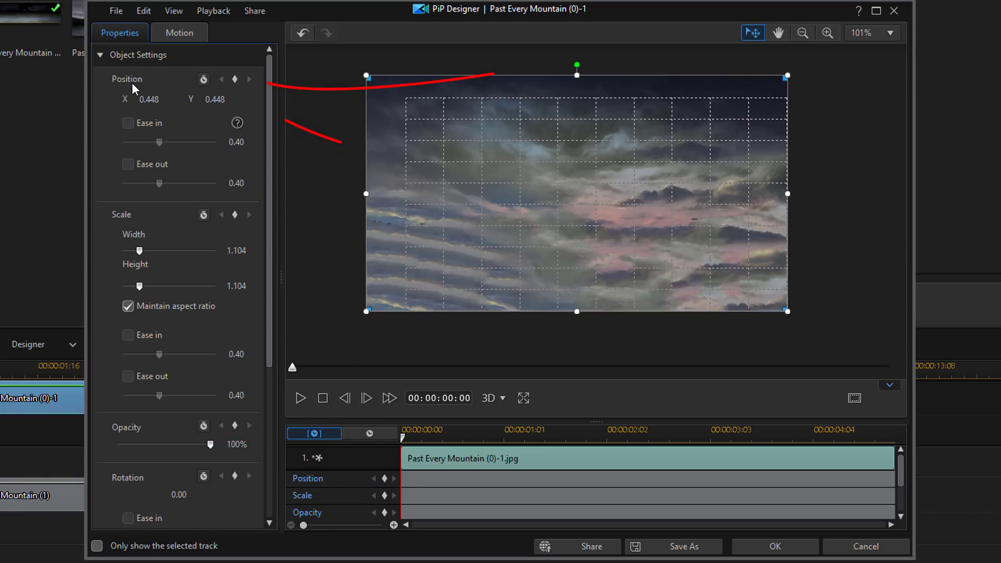
Add a Position keyframe at 00:00 holding the sky at 0.448, 0.448
{"action": "left_click", "coordinate": [236, 80]}
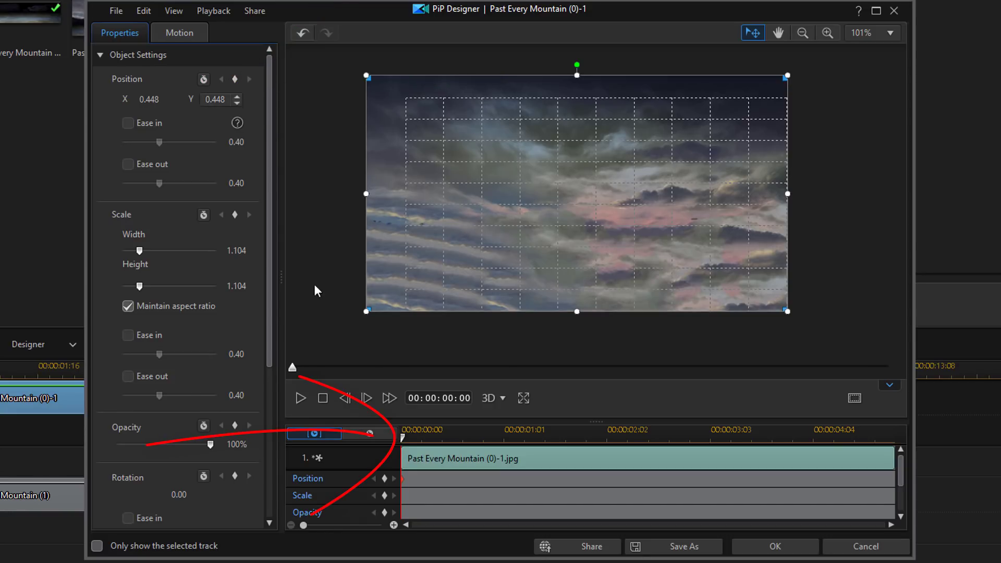
At 00:00:03:00, shift the sky right to X 0.552 and enable Ease in
{"action": "mouse_move", "coordinate": [402, 436]}
{"action": "left_mouse_down"}
{"action": "mouse_move", "coordinate": [715, 458]}
{"action": "mouse_move", "coordinate": [700, 452]}
{"action": "left_mouse_up"}
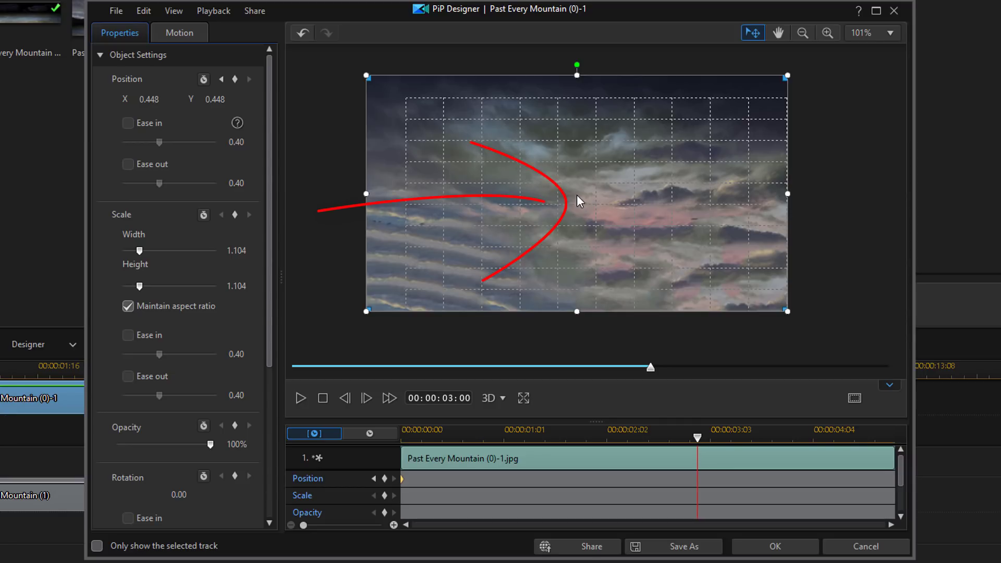
{"action": "left_click_drag", "start_coordinate": [577, 195], "coordinate": [612, 195]}
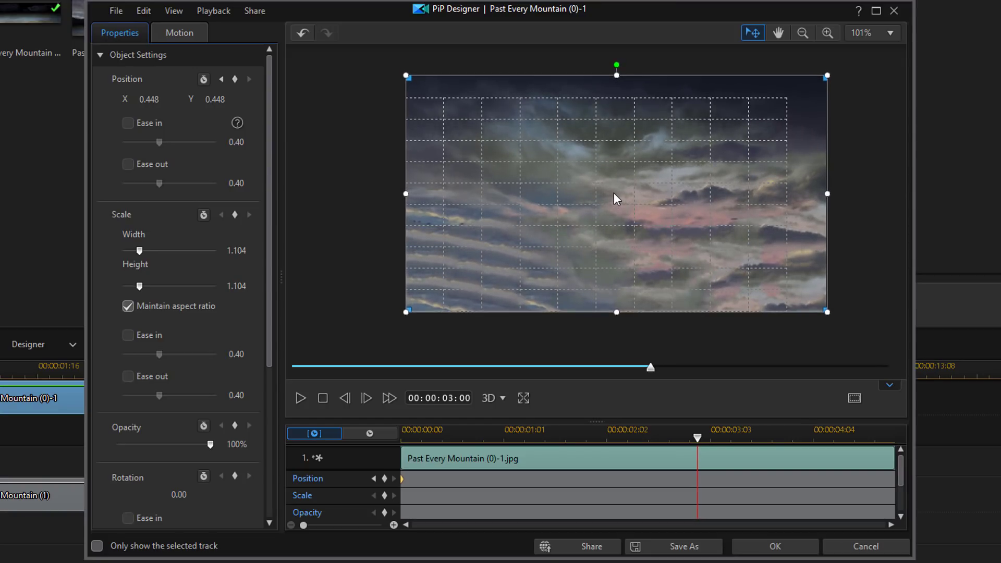
{"action": "left_click_drag", "start_coordinate": [614, 193], "coordinate": [615, 193]}
{"action": "left_click", "coordinate": [127, 123]}
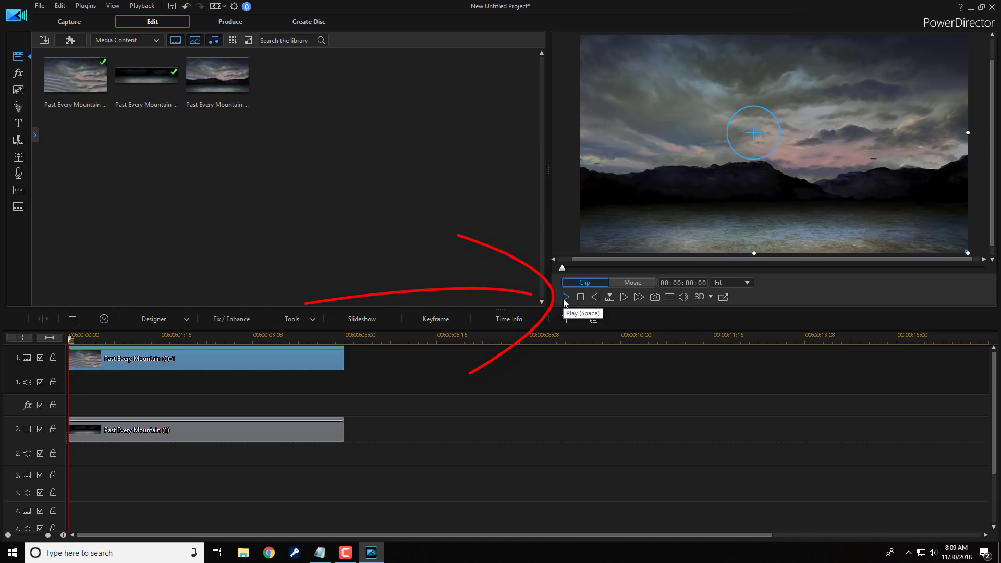
Preview the sky pan in the main editor, then rewind the playhead to the project start
{"action": "left_click", "coordinate": [565, 302]}
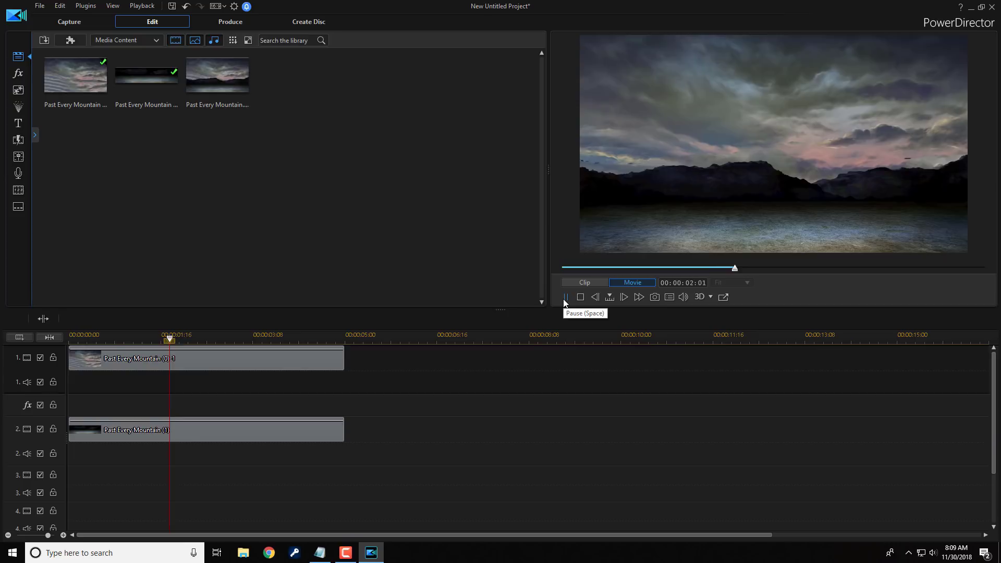
{"action": "left_click", "coordinate": [564, 302]}
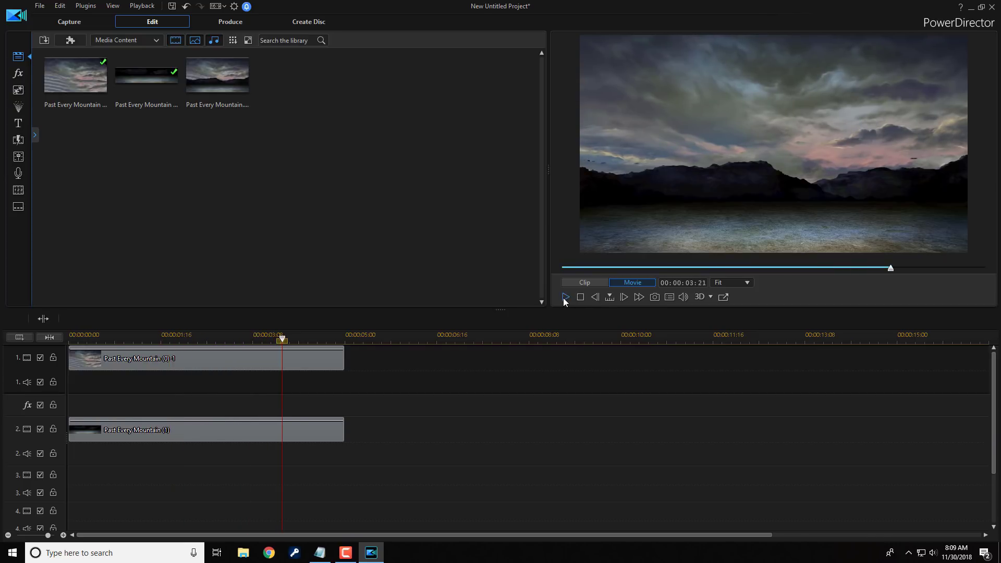
{"action": "left_click_drag", "start_coordinate": [280, 338], "coordinate": [70, 338]}
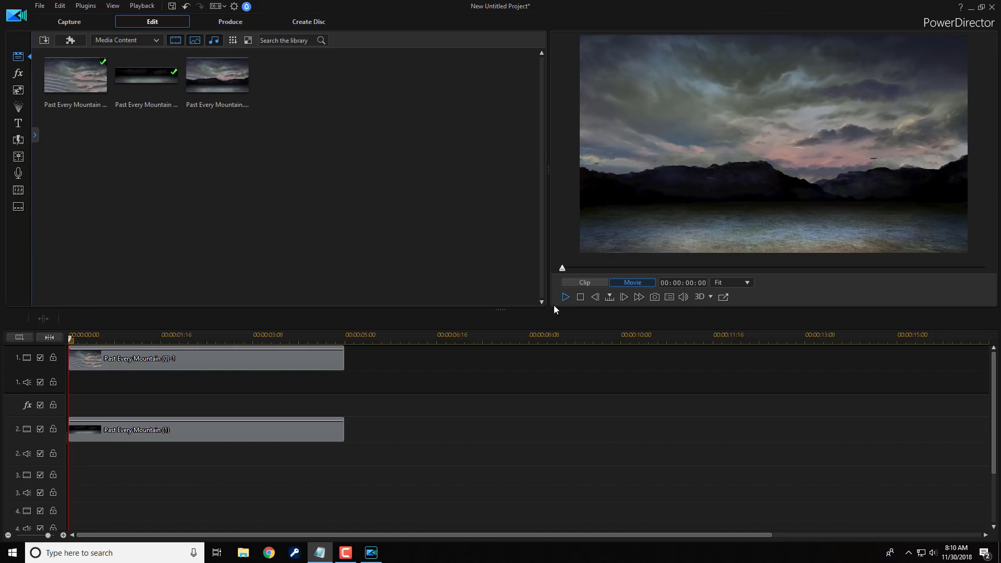
{"action": "left_click", "coordinate": [212, 429]}
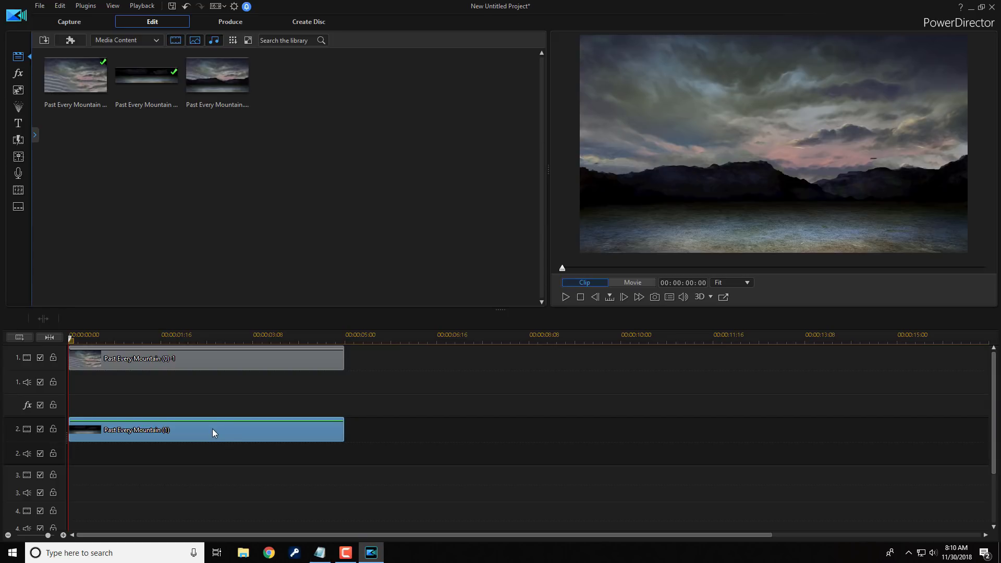
Open Past Every Mountain (1) in PiP Designer and zoom the canvas out to show the whole image
{"action": "double_click", "coordinate": [212, 428]}
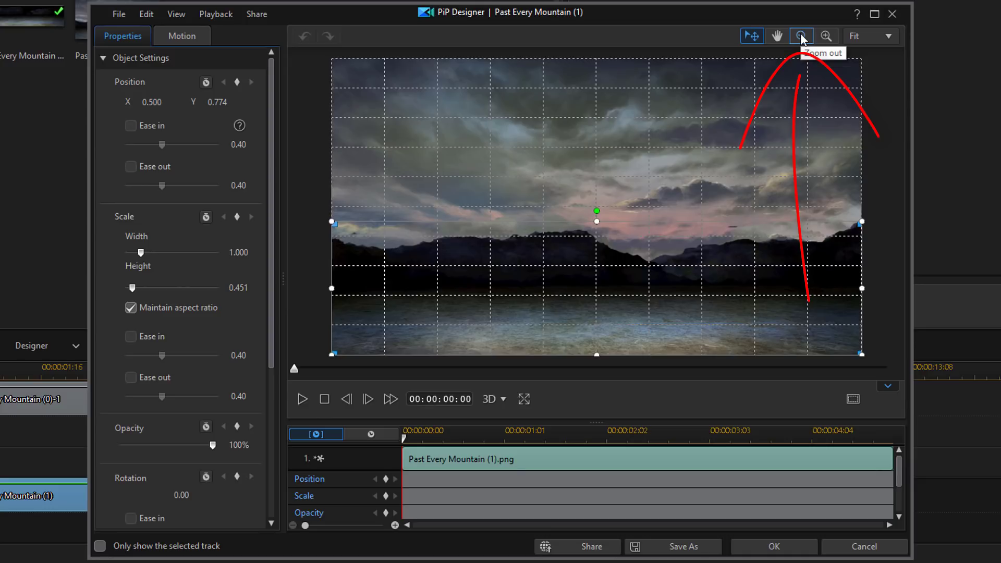
{"action": "left_click", "coordinate": [799, 35]}
{"action": "left_click", "coordinate": [800, 34]}
{"action": "left_click", "coordinate": [800, 35]}
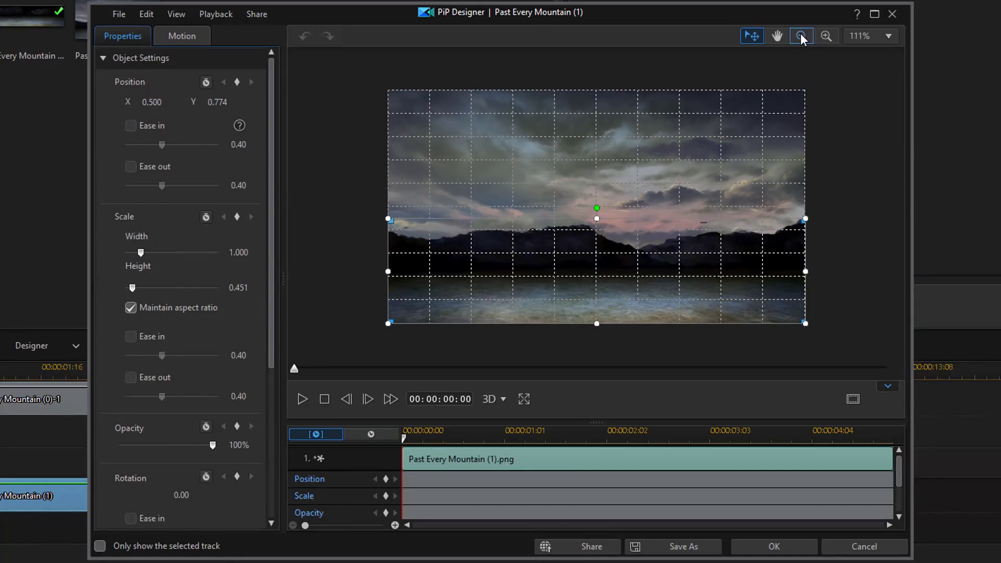
{"action": "left_click", "coordinate": [800, 34]}
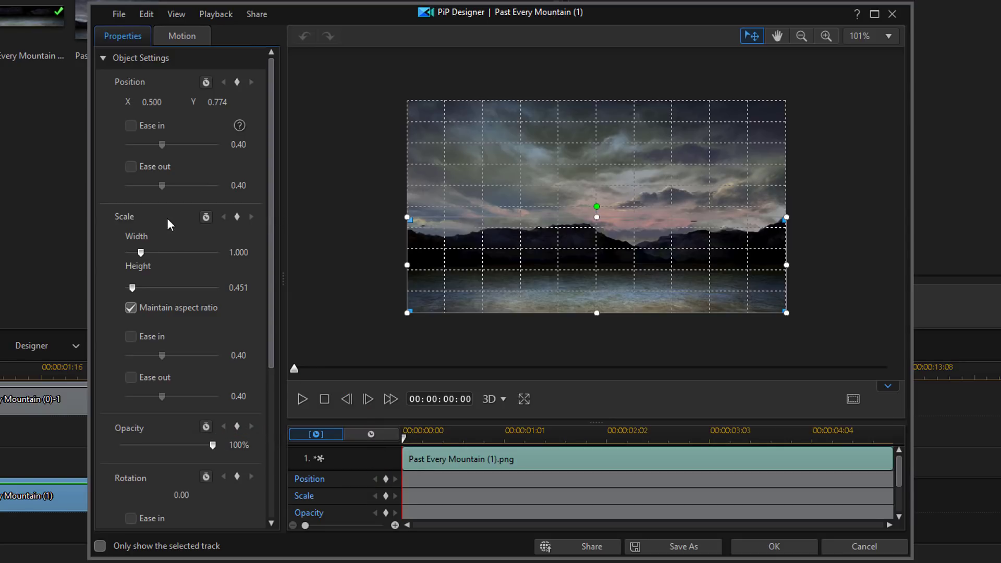
Keyframe the mountain's scale from 1.000 at 00:00 to width 1.2 at 3 seconds, with Ease in
{"action": "left_click", "coordinate": [238, 218]}
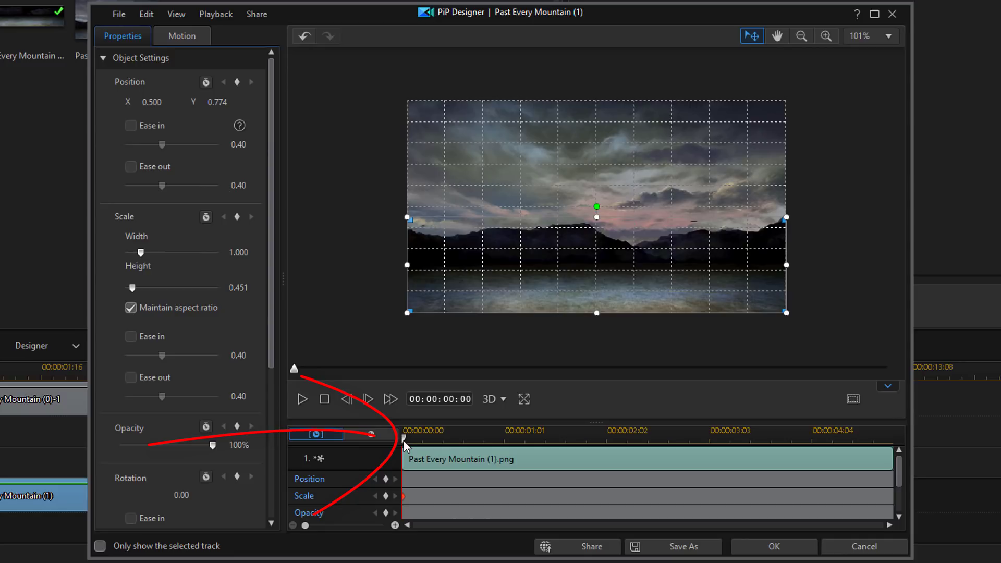
{"action": "left_click_drag", "start_coordinate": [405, 446], "coordinate": [700, 464]}
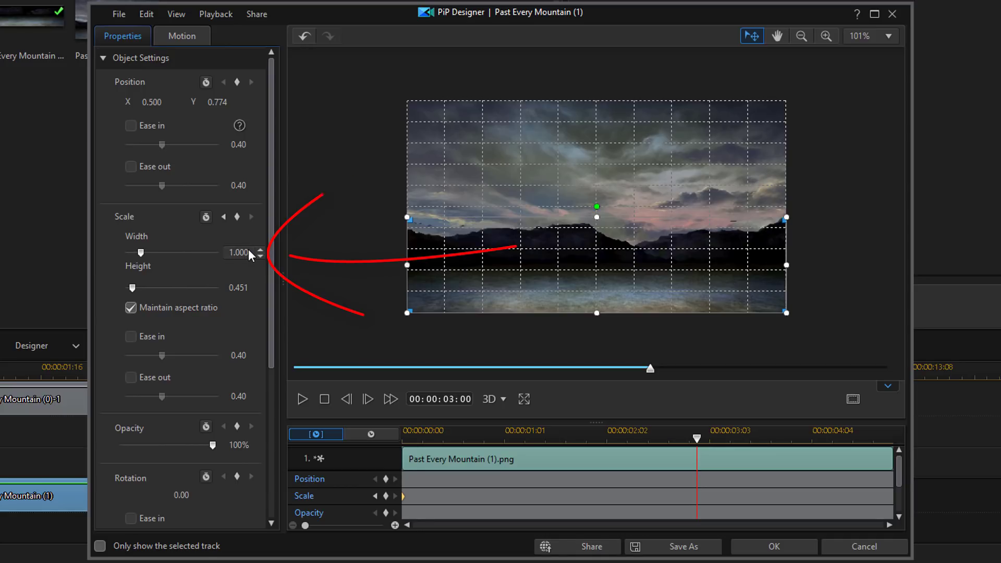
{"action": "left_click_drag", "start_coordinate": [140, 253], "coordinate": [144, 256]}
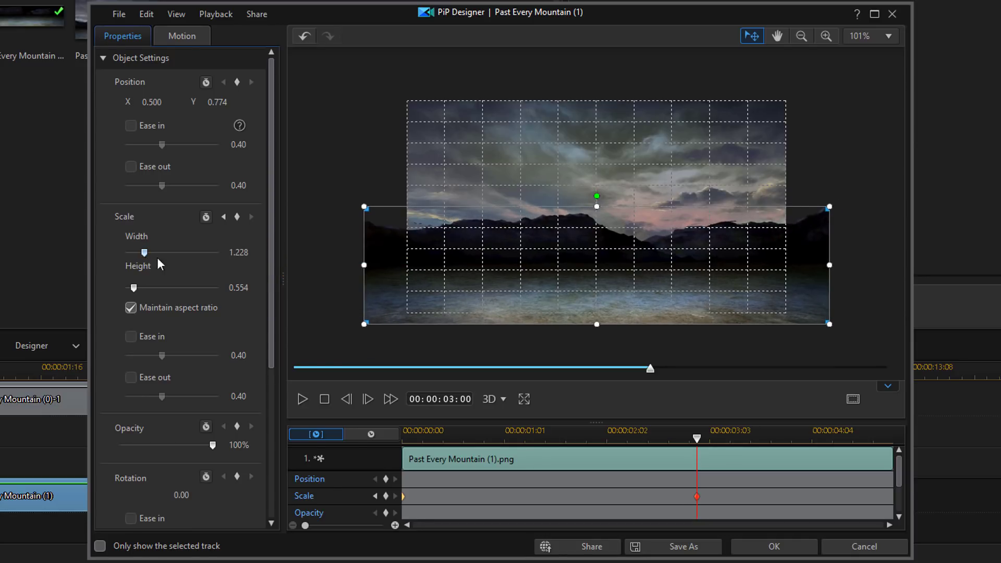
{"action": "left_click", "coordinate": [240, 253]}
{"action": "type", "text": "1.2"}
{"action": "key", "text": "Return"}
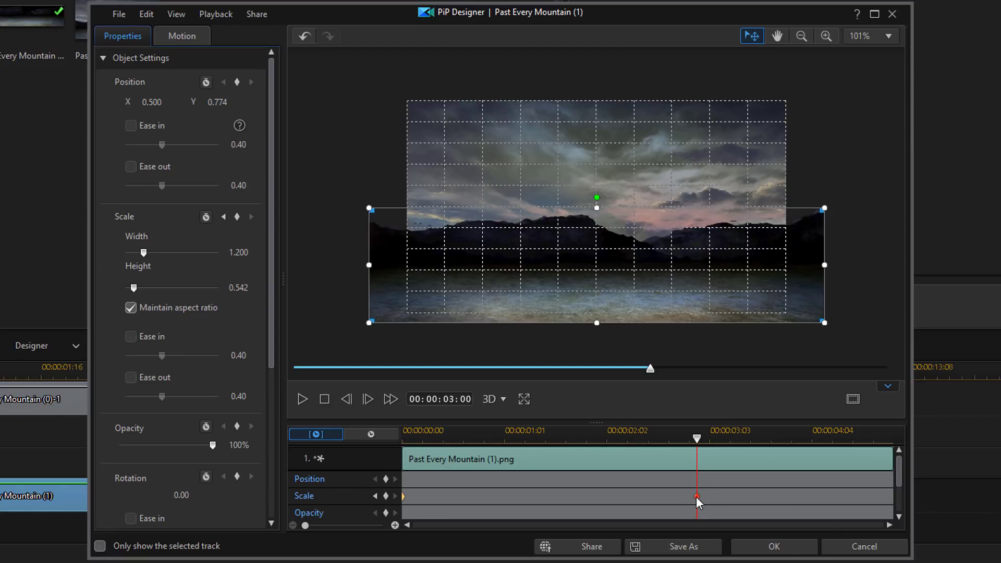
{"action": "left_click", "coordinate": [131, 336]}
{"action": "left_click", "coordinate": [775, 547]}
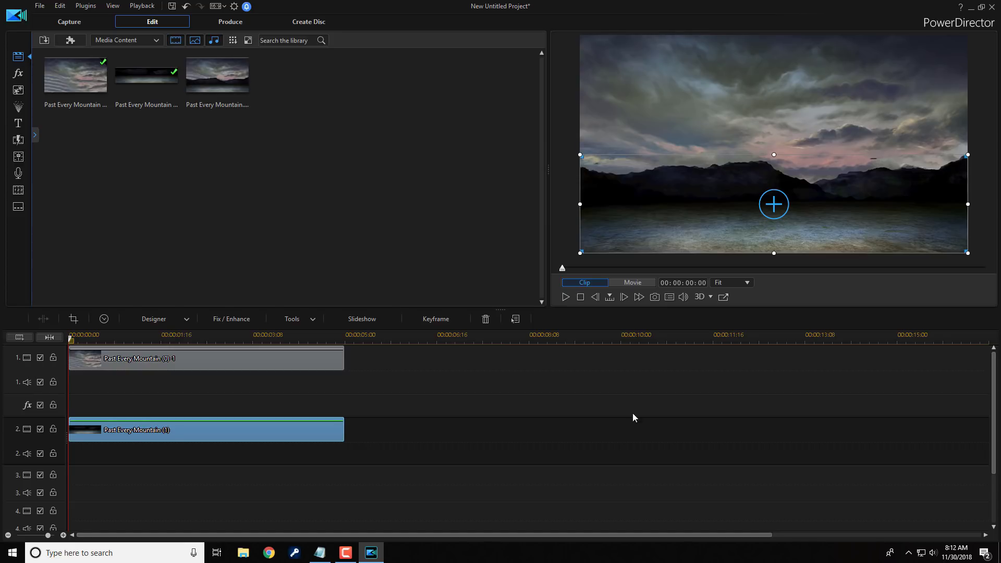
Play back the parallax scene with the panning sky and growing mountain
{"action": "left_click", "coordinate": [565, 298]}
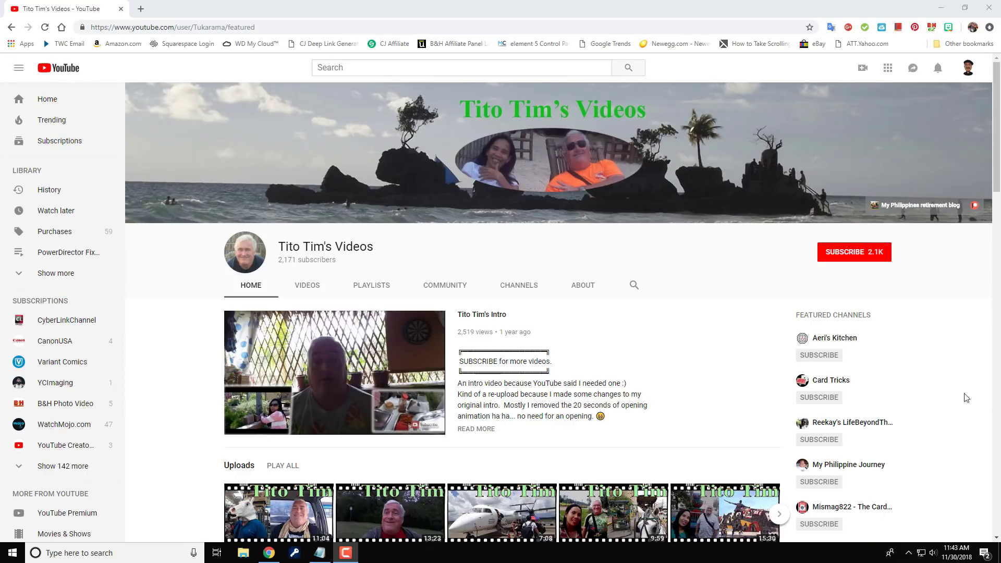
Browse the channel home page, then switch to its VIDEOS tab of uploads
{"action": "scroll", "coordinate": [953, 373], "scroll_direction": "down", "scroll_amount": 5}
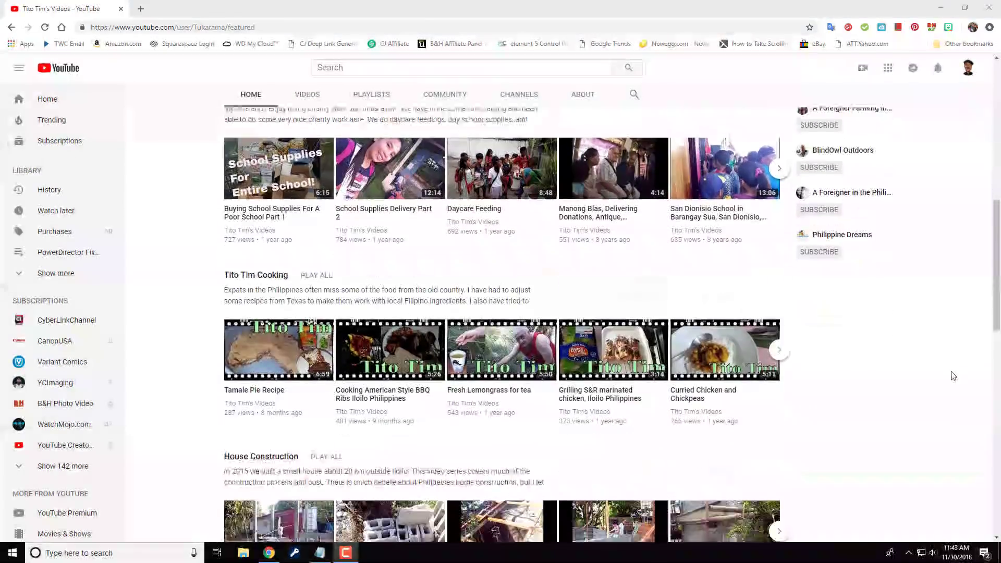
{"action": "scroll", "coordinate": [954, 376], "scroll_direction": "down", "scroll_amount": 12}
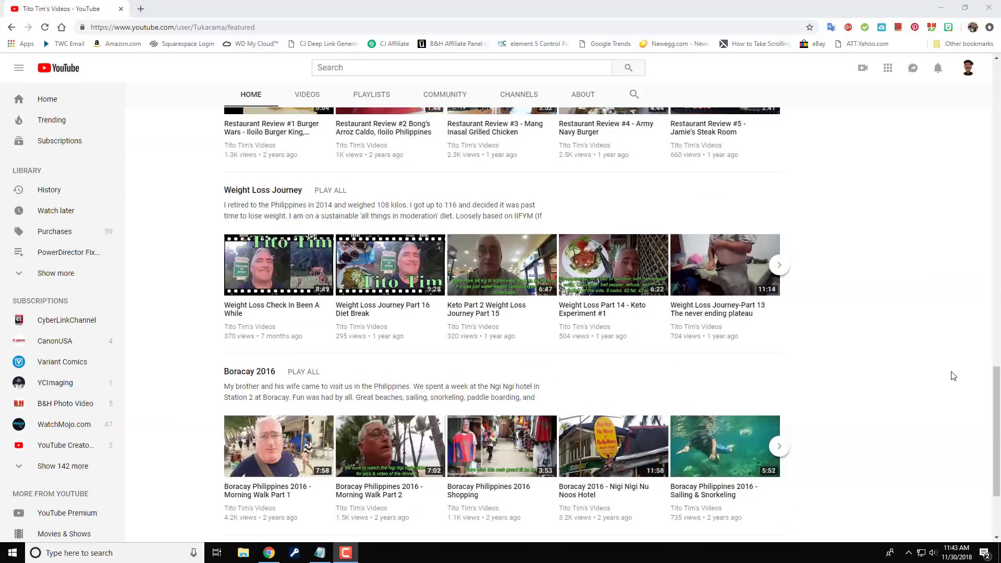
{"action": "scroll", "coordinate": [954, 376], "scroll_direction": "down", "scroll_amount": 3}
{"action": "scroll", "coordinate": [954, 376], "scroll_direction": "up", "scroll_amount": 15}
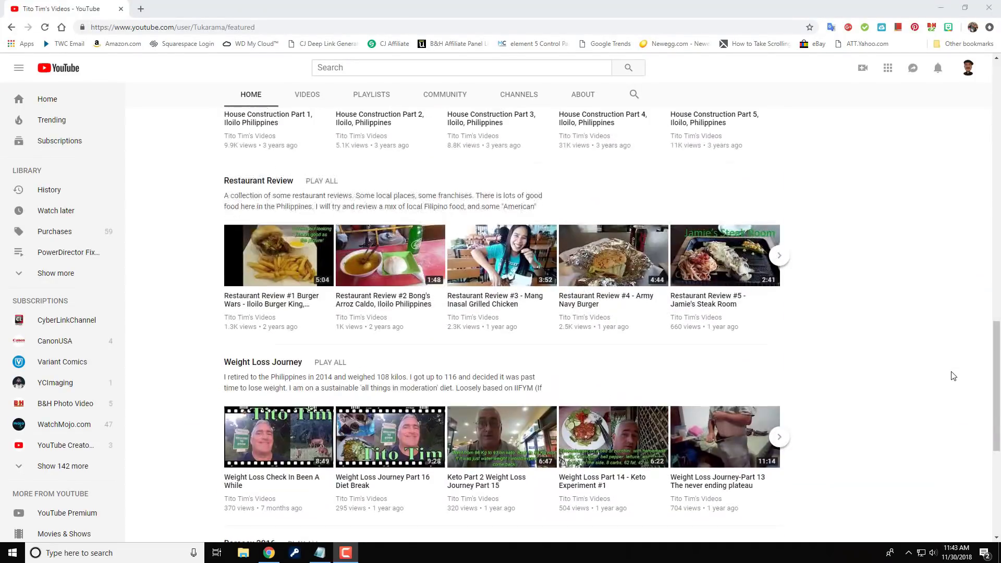
{"action": "scroll", "coordinate": [953, 376], "scroll_direction": "up", "scroll_amount": 5}
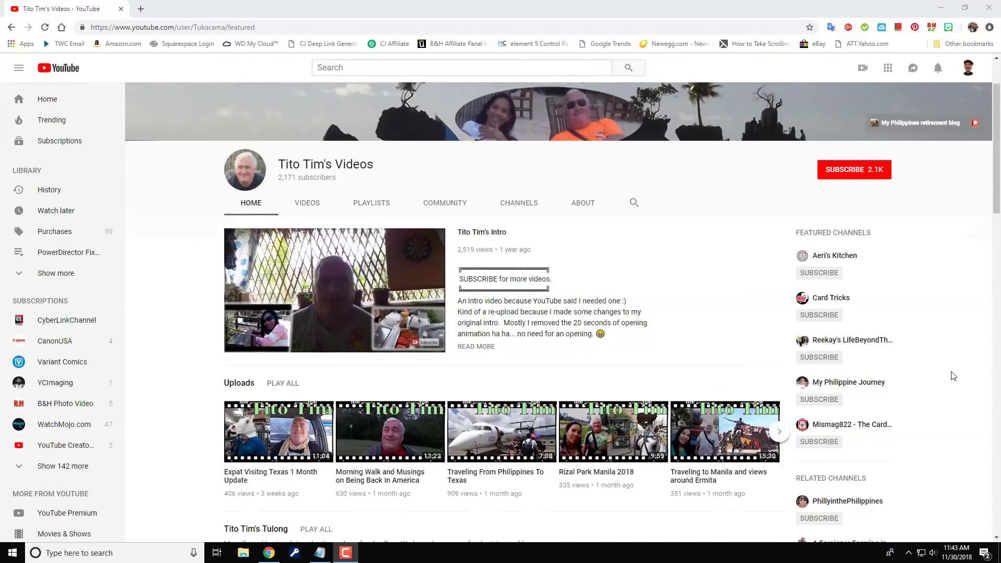
{"action": "left_click", "coordinate": [302, 288]}
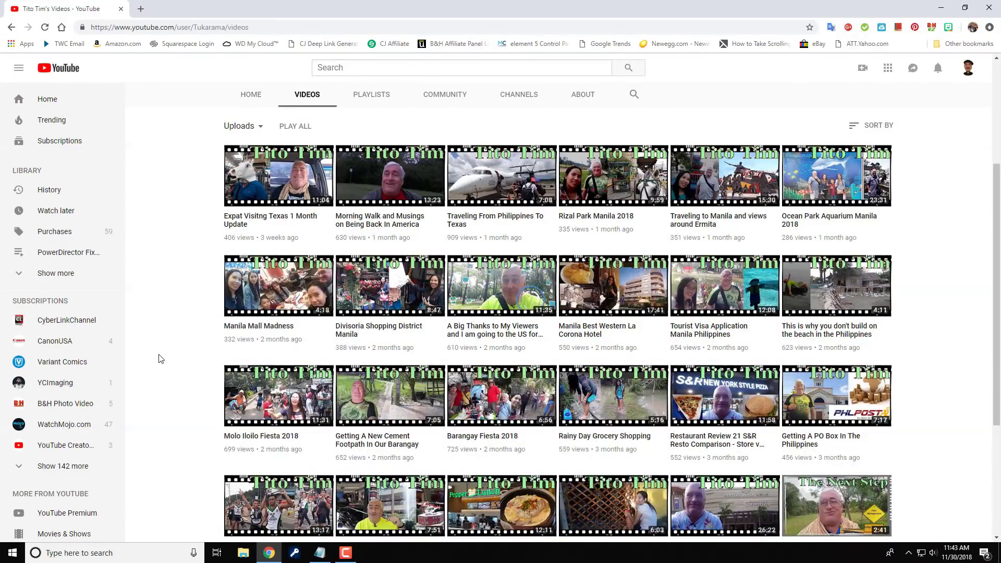
{"action": "scroll", "coordinate": [161, 359], "scroll_direction": "up", "scroll_amount": 5}
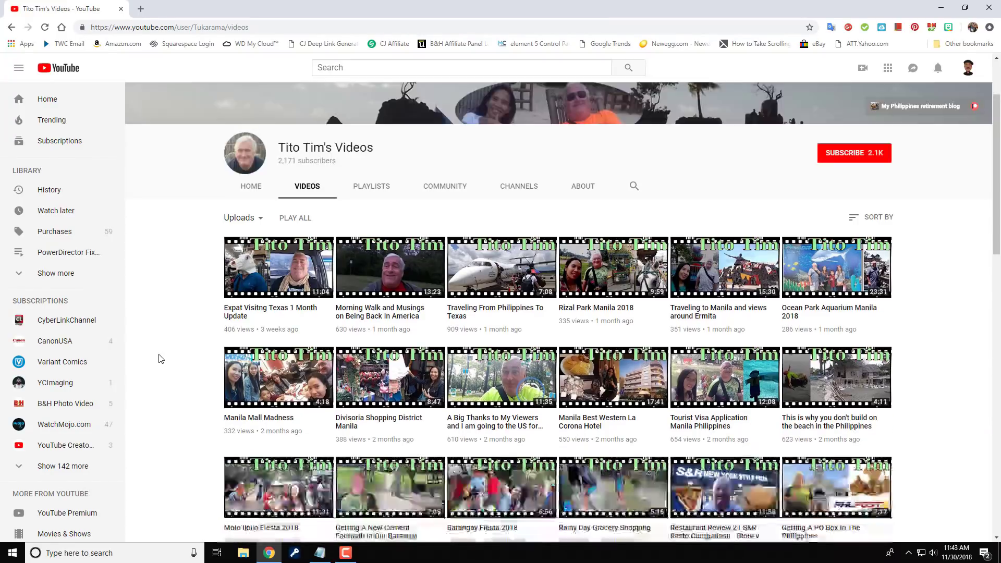